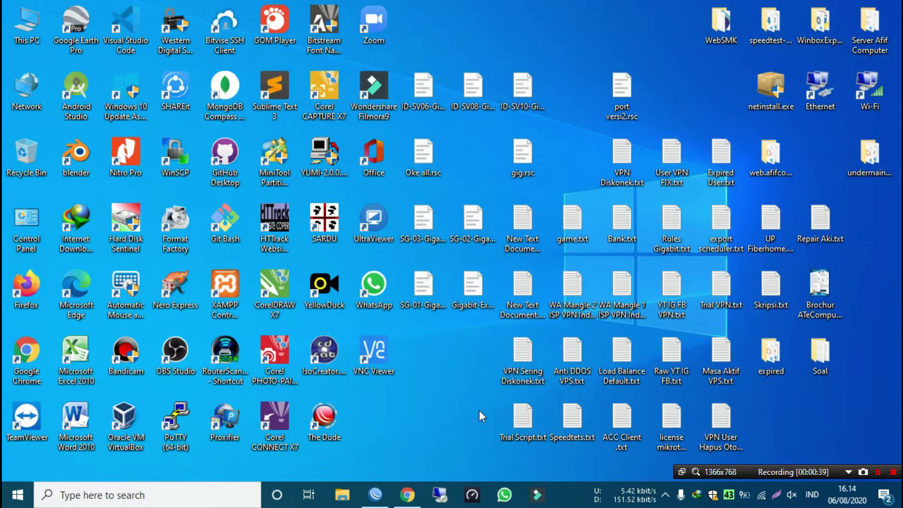
# Step: Switch to WinBox and open the disabled ALLL rule in the firewall's mangle rules
pyautogui.click(376, 495)
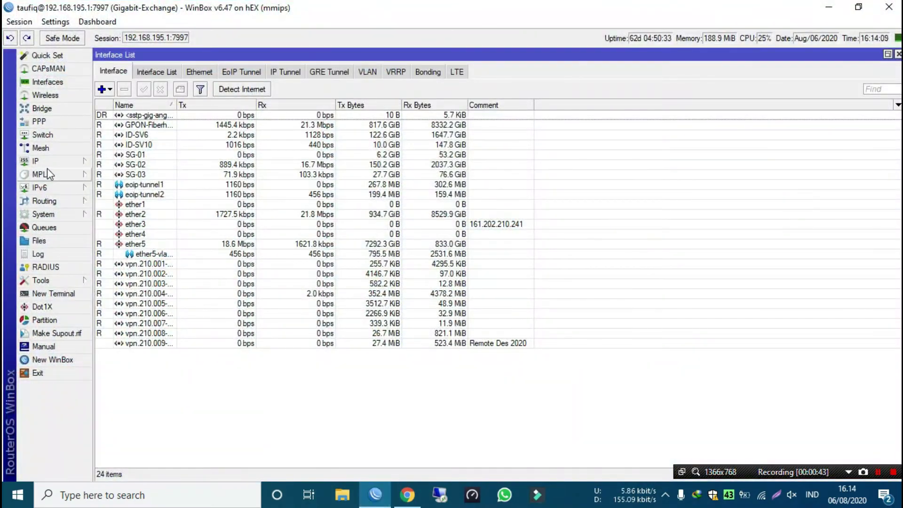
pyautogui.click(47, 163)
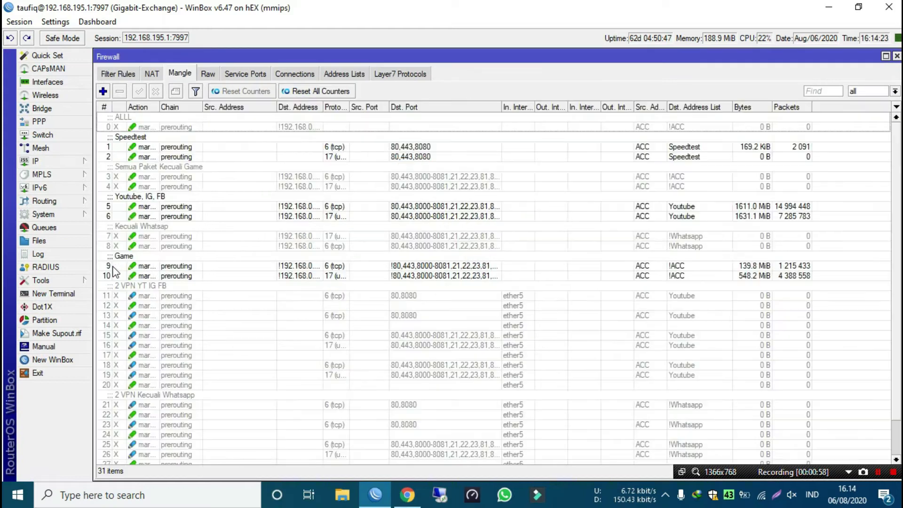
pyautogui.click(115, 264)
pyautogui.click(160, 126)
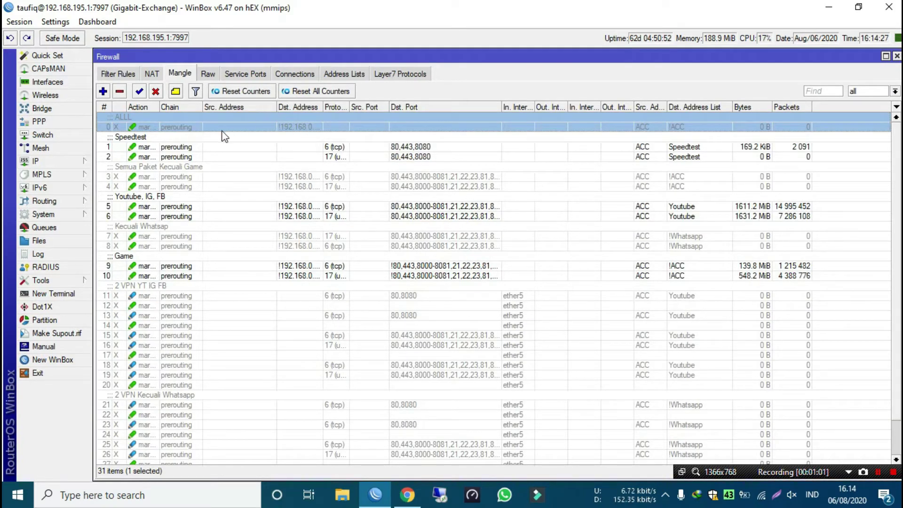
pyautogui.doubleClick(151, 128)
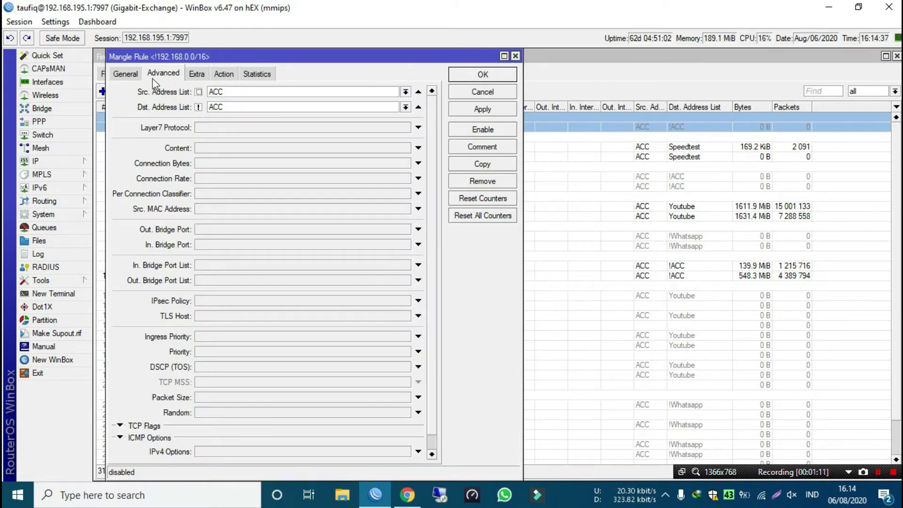
# Step: Set the mangle rule's source address to 192.168.0.0/16 by copying it from the destination address
pyautogui.click(125, 74)
pyautogui.click(253, 108)
pyautogui.press('Tab')
pyautogui.press('Tab')
pyautogui.hotkey('ctrl', 'c')
pyautogui.hotkey('shift', 'Tab')
pyautogui.hotkey('shift', 'Tab')
pyautogui.hotkey('ctrl', 'v')
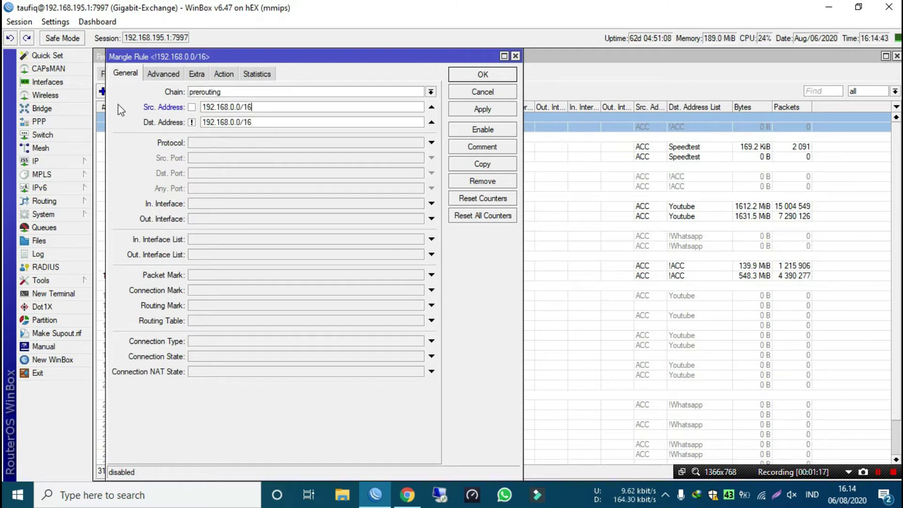
# Step: Clear both the source address list and the destination address list from the mangle rule
pyautogui.click(177, 73)
pyautogui.click(195, 73)
pyautogui.click(179, 73)
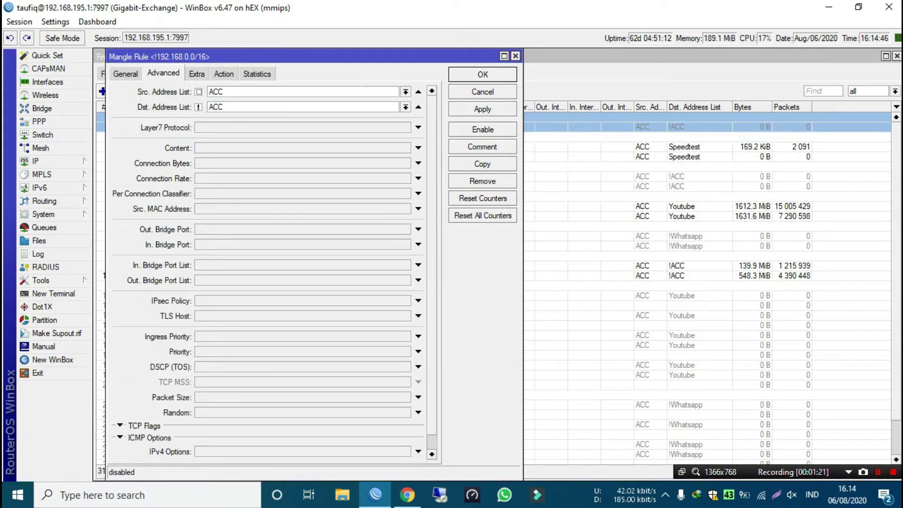
pyautogui.click(419, 92)
pyautogui.click(419, 107)
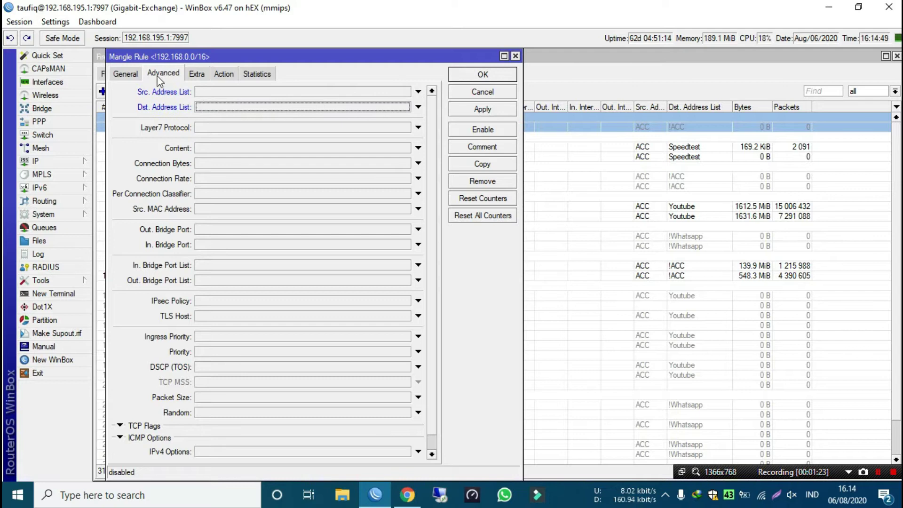
# Step: Review the ALLL mangle rule's general, advanced, extra, action and statistics settings, and return to the firewall window
pyautogui.click(126, 75)
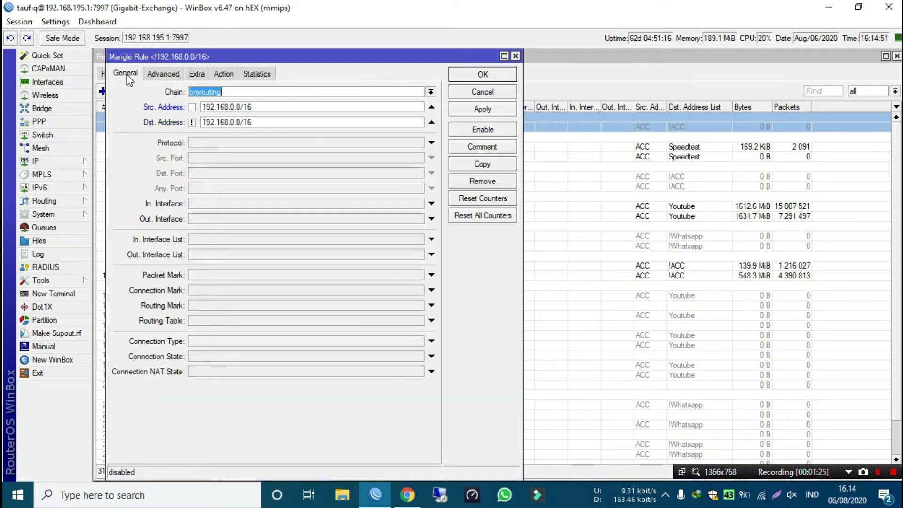
pyautogui.click(160, 76)
pyautogui.click(197, 74)
pyautogui.click(224, 74)
pyautogui.click(257, 73)
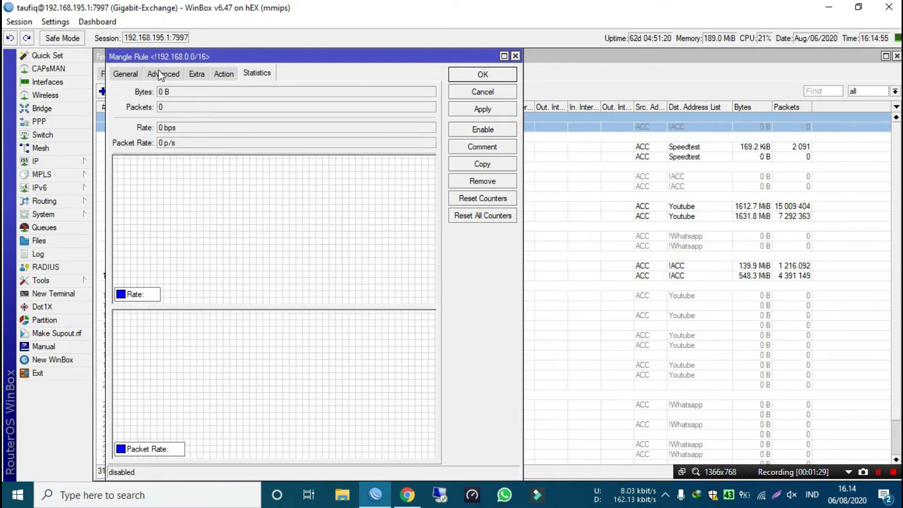
pyautogui.click(160, 74)
pyautogui.click(123, 73)
pyautogui.click(165, 73)
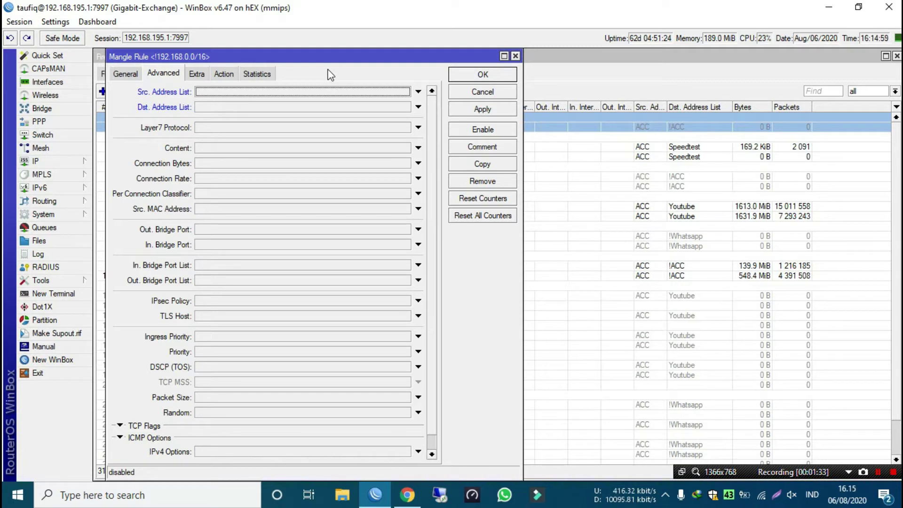
pyautogui.click(571, 55)
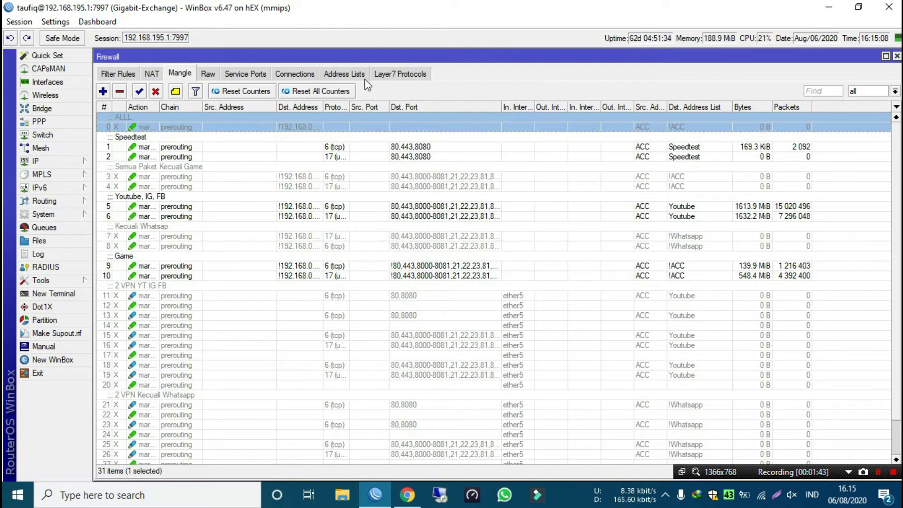
# Step: Add a firewall address list entry named pengecualian with the address detik.com
pyautogui.click(343, 73)
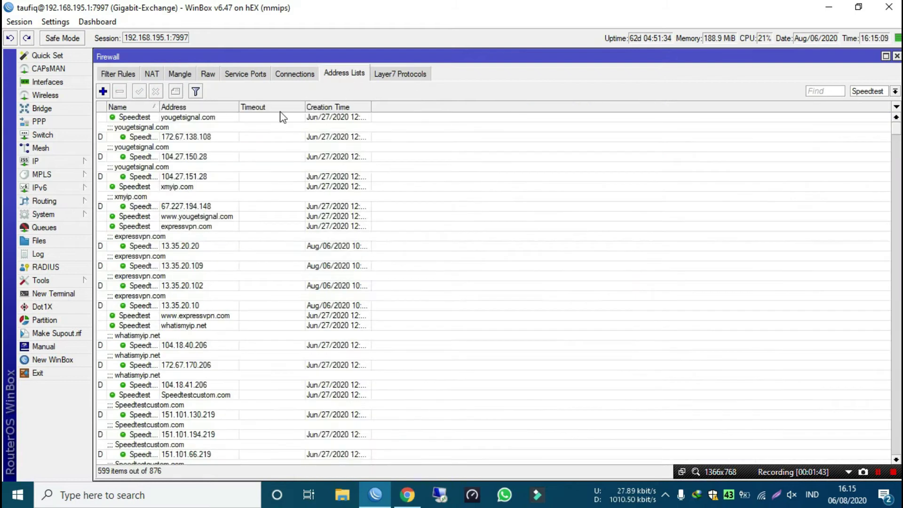
pyautogui.click(103, 91)
pyautogui.write('pe')
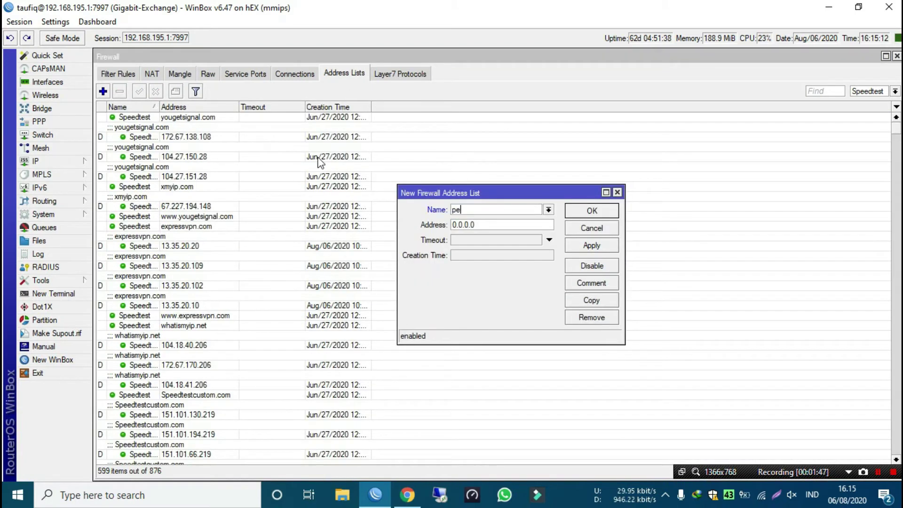
pyautogui.write('ngecualian')
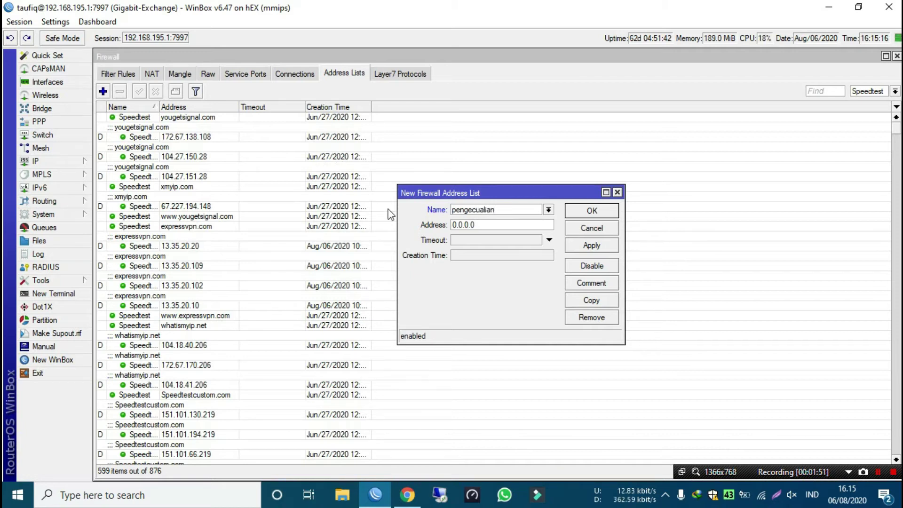
pyautogui.press('Tab')
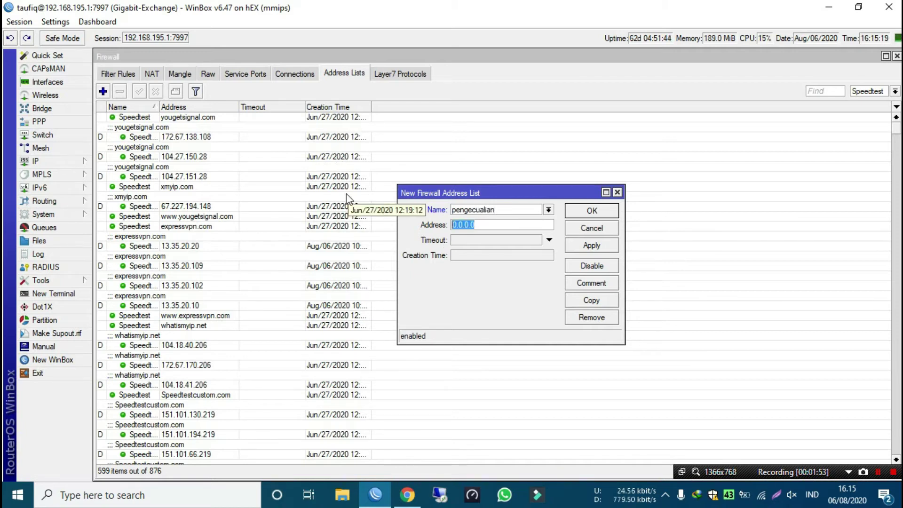
pyautogui.write('detik.com')
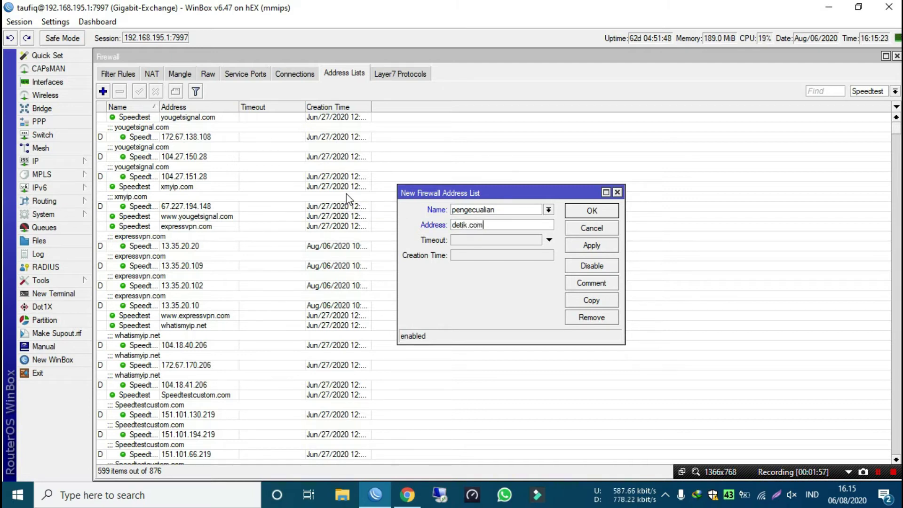
pyautogui.press('Return')
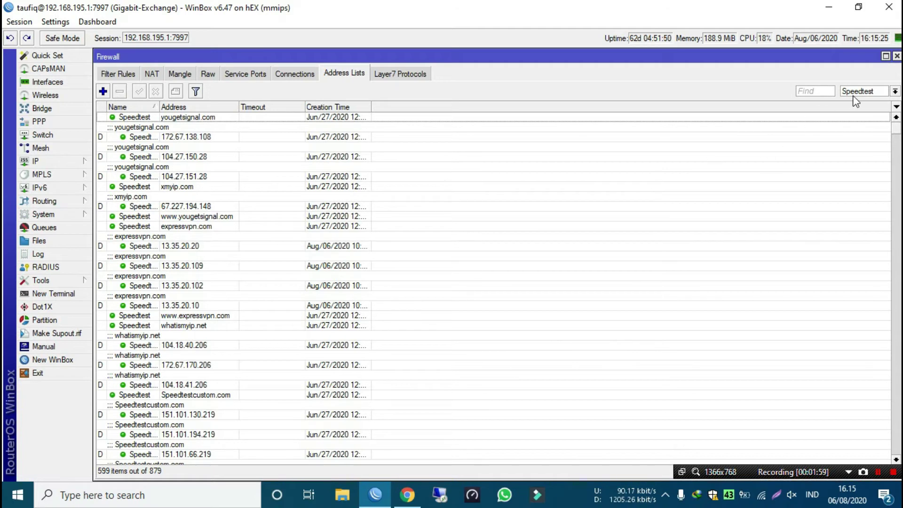
# Step: Filter the address lists to pengecualian and inspect its detik.com entries without changing them
pyautogui.click(854, 93)
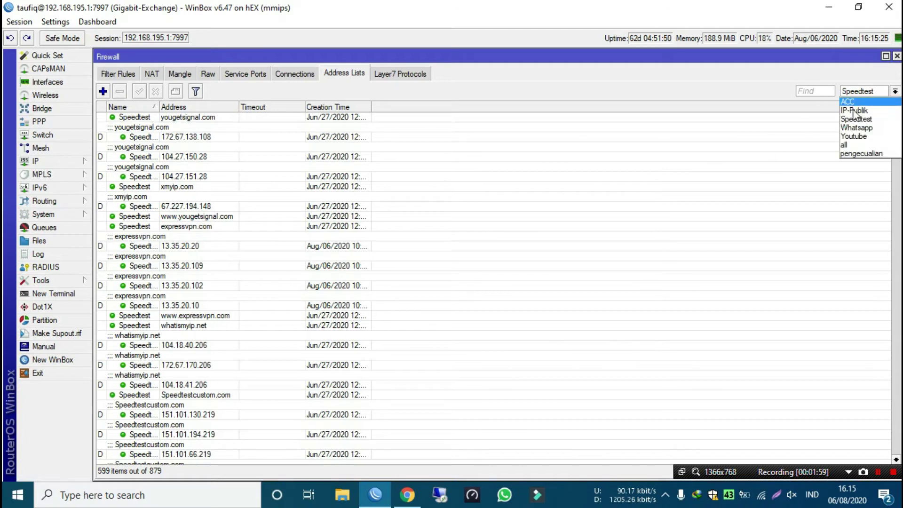
pyautogui.click(860, 153)
pyautogui.click(170, 135)
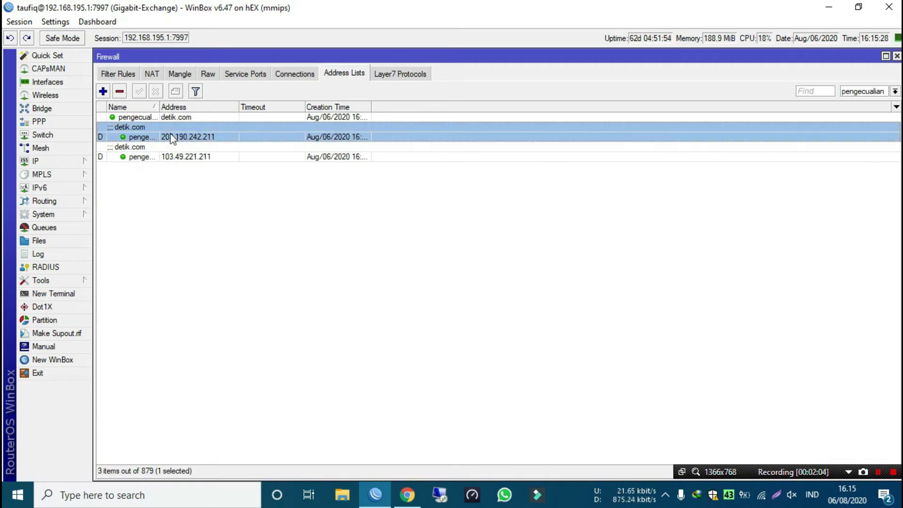
pyautogui.doubleClick(179, 118)
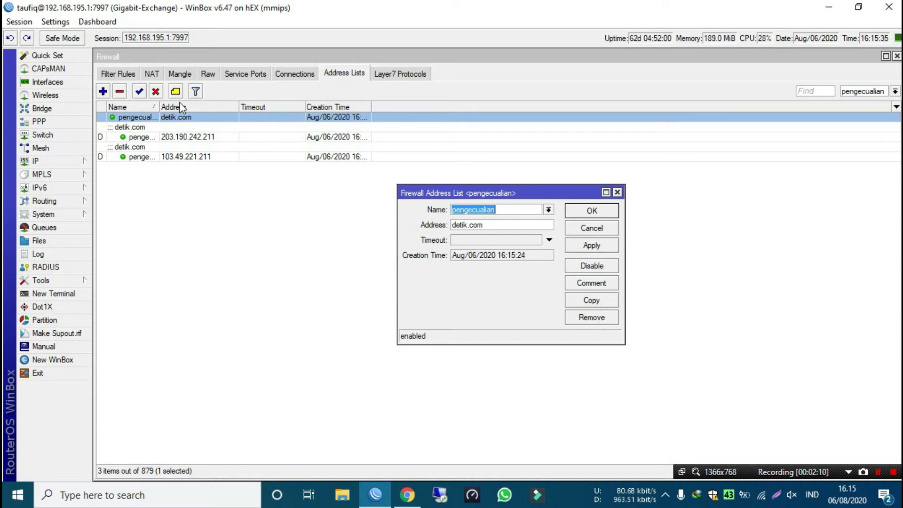
pyautogui.click(591, 228)
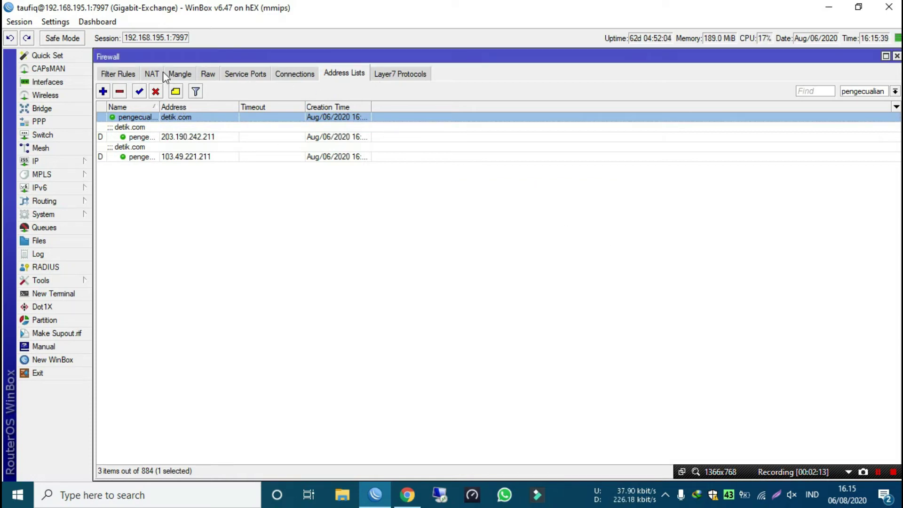
# Step: Return to the ALLL mangle rule and examine its general, advanced, extra and action settings
pyautogui.click(179, 74)
pyautogui.doubleClick(186, 127)
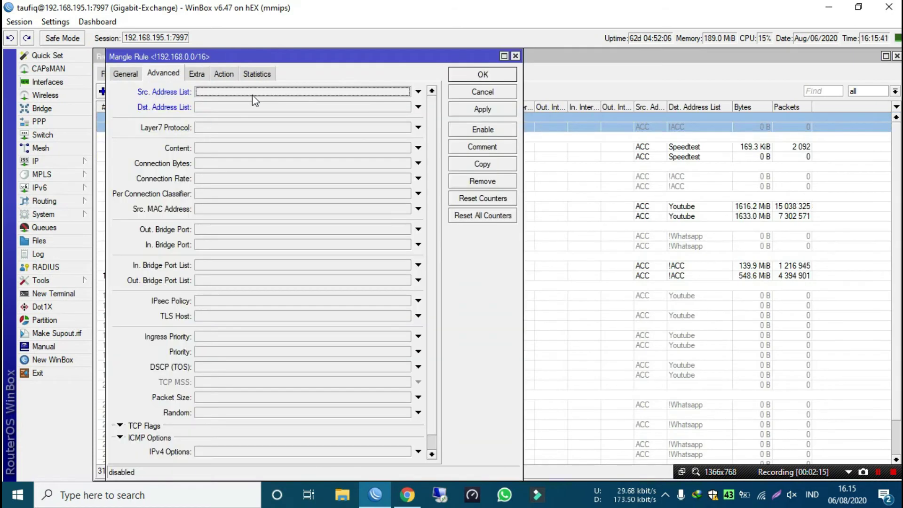
pyautogui.click(134, 75)
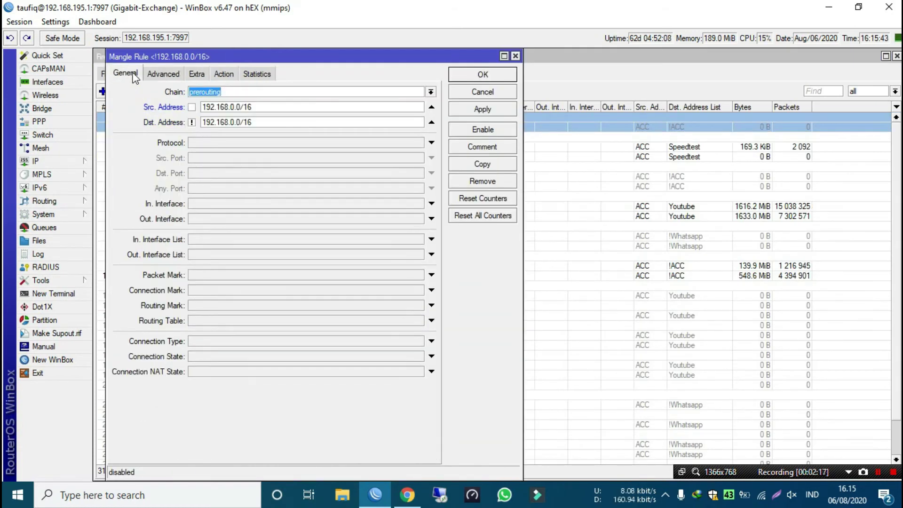
pyautogui.click(168, 76)
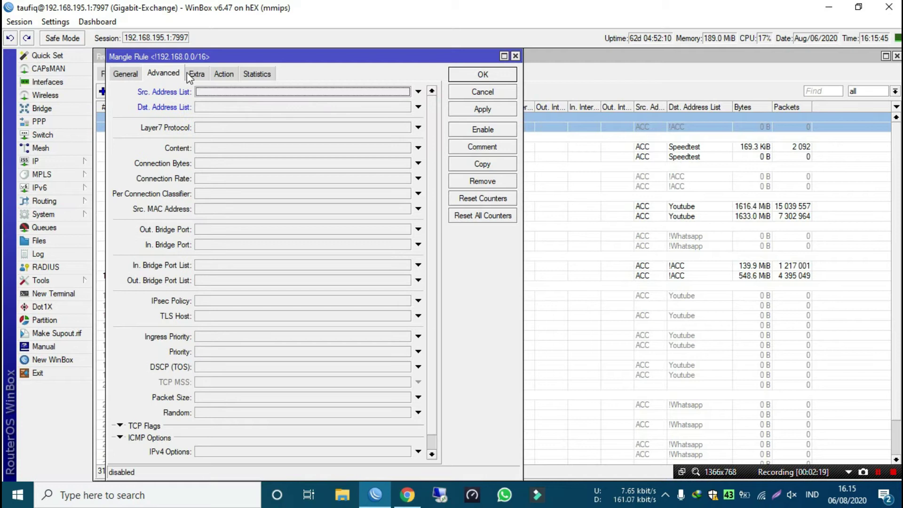
pyautogui.click(197, 74)
pyautogui.click(228, 75)
pyautogui.click(164, 74)
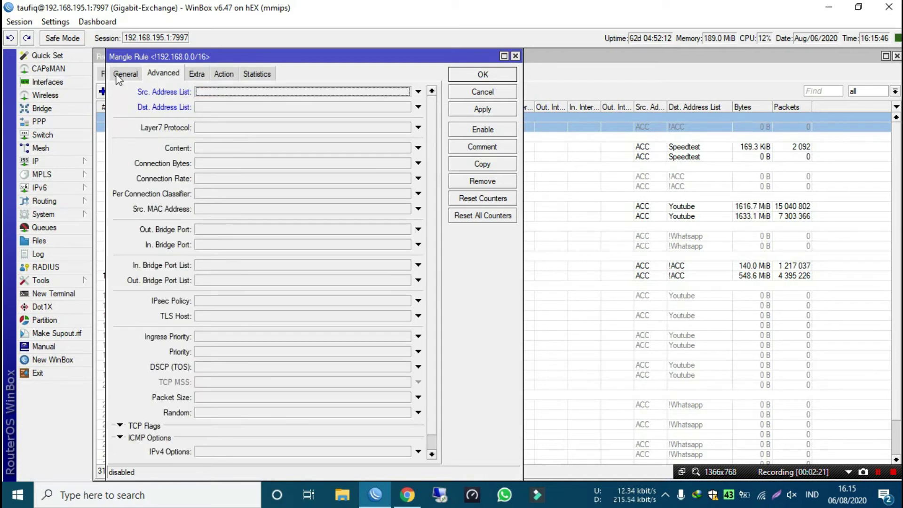
pyautogui.click(118, 76)
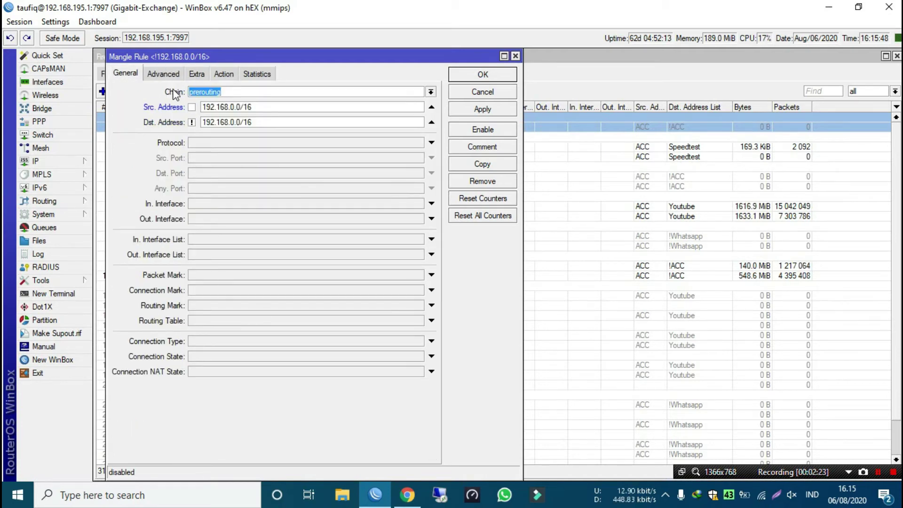
pyautogui.click(198, 74)
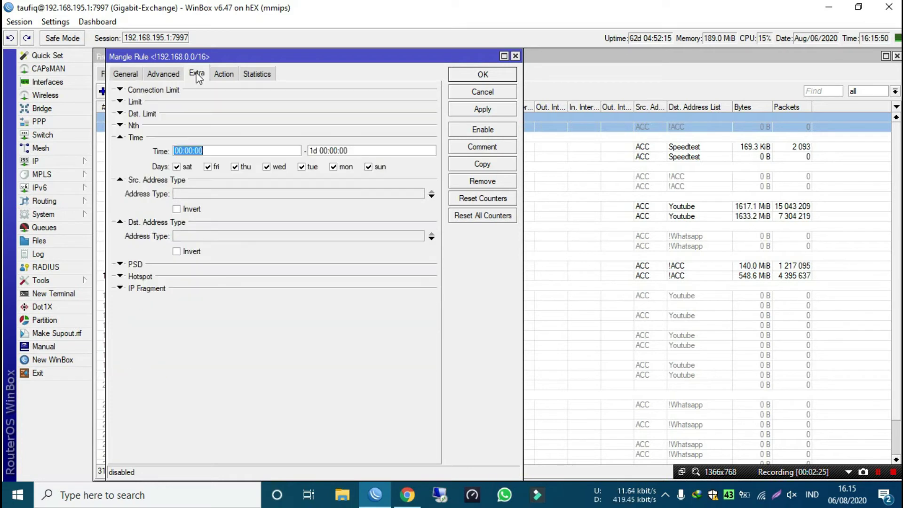
pyautogui.click(175, 77)
# Step: Set the ALLL rule's destination address list to pengecualian, inverted so that list is excluded, and check the rule's source and destination addresses
pyautogui.click(309, 109)
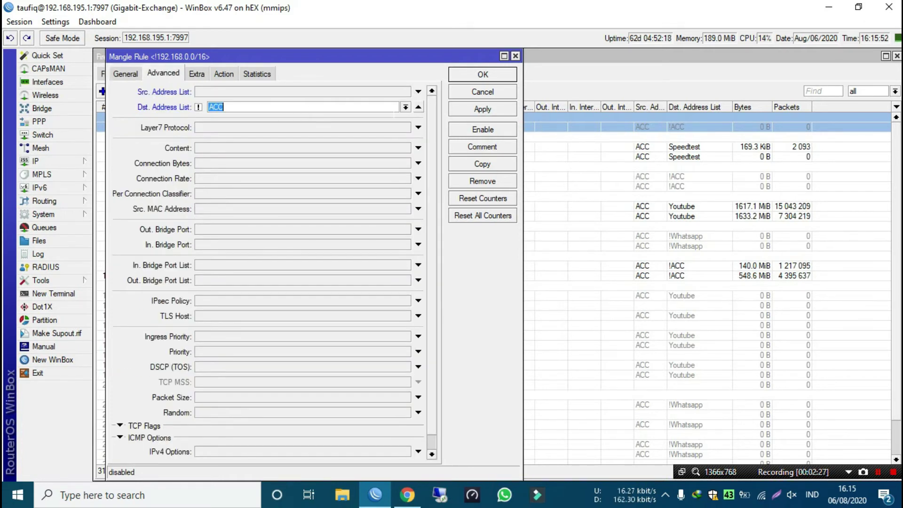
pyautogui.click(405, 108)
pyautogui.click(258, 160)
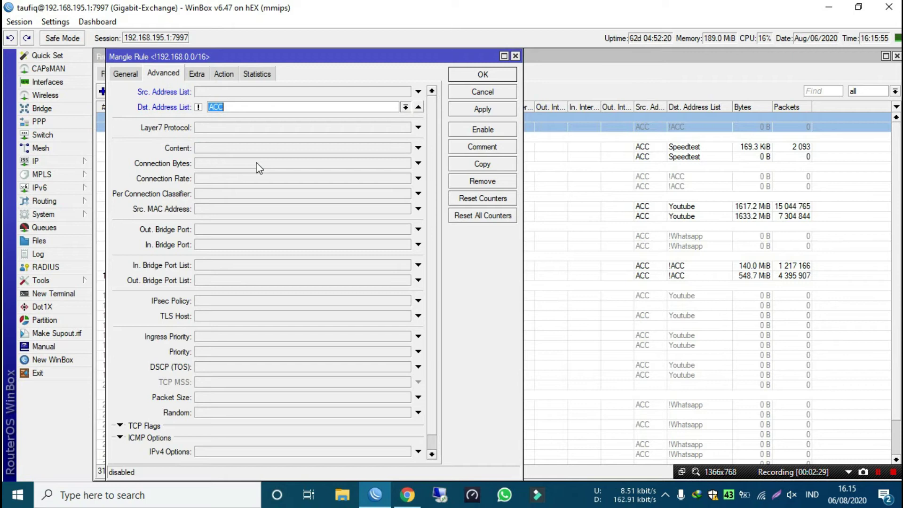
pyautogui.click(198, 107)
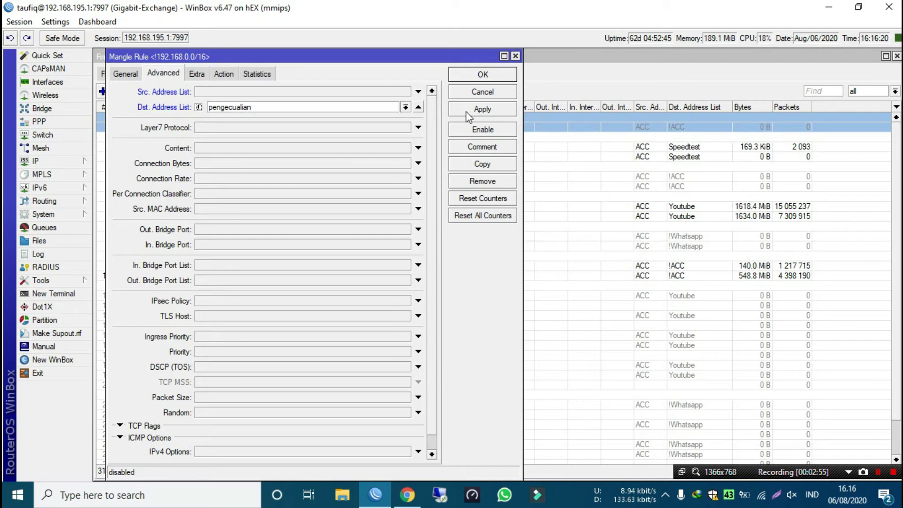
pyautogui.click(123, 73)
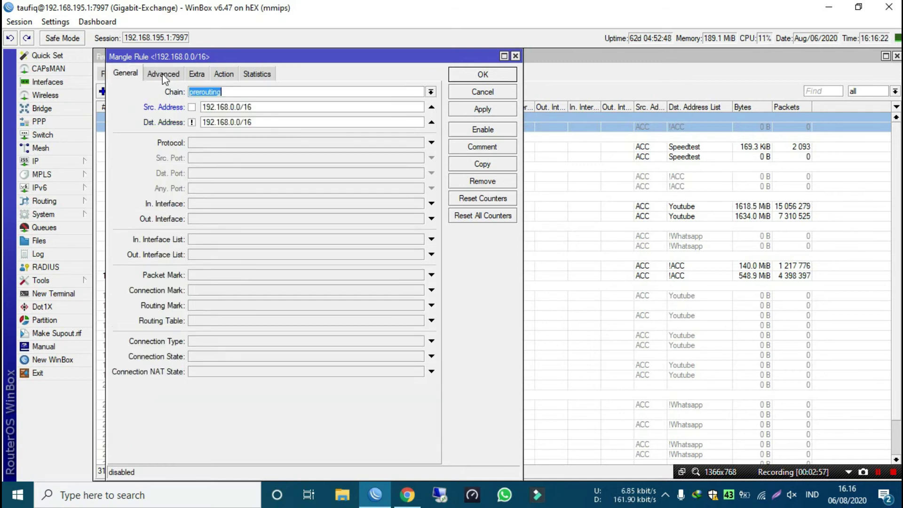
pyautogui.click(175, 76)
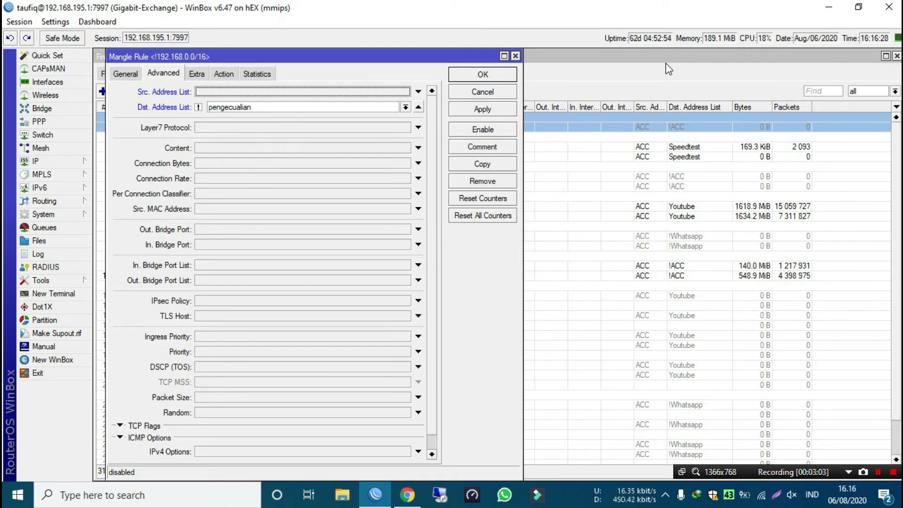
pyautogui.click(837, 66)
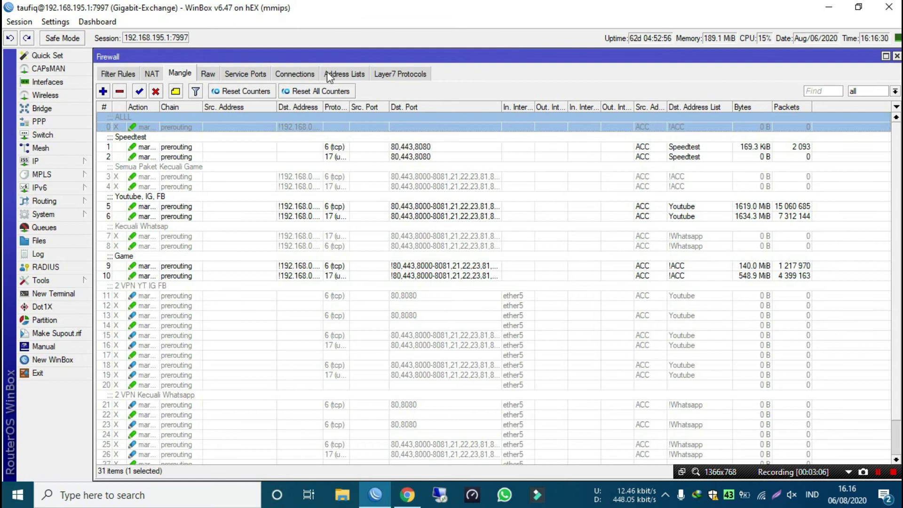
# Step: Add a second firewall address list entry named pengecualian with the address denger.in
pyautogui.click(348, 73)
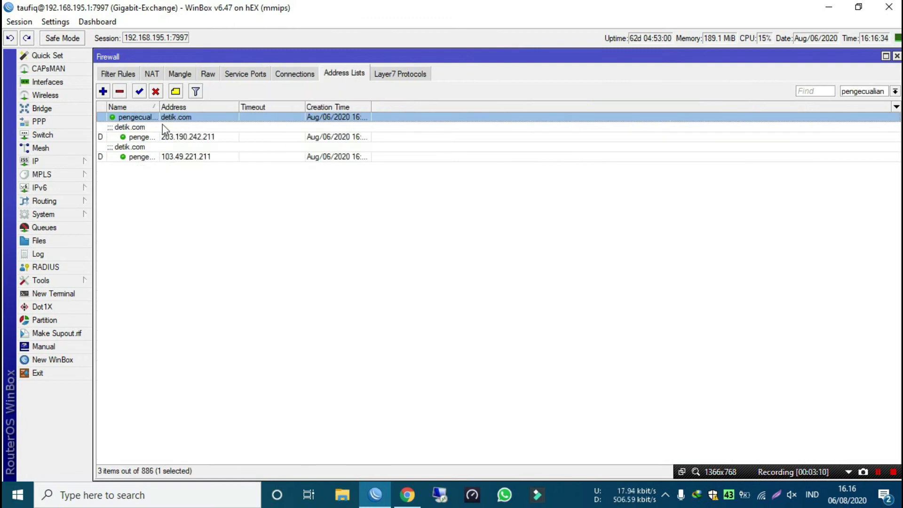
pyautogui.click(103, 91)
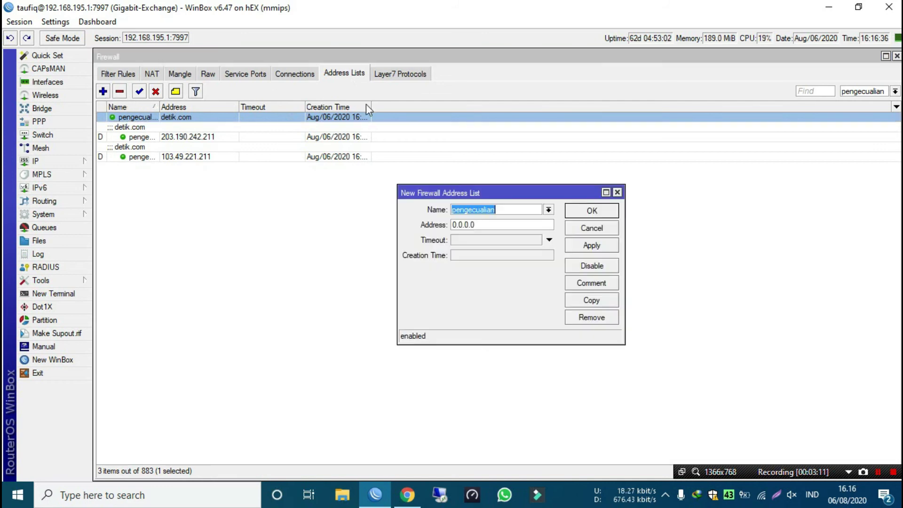
pyautogui.press('Tab')
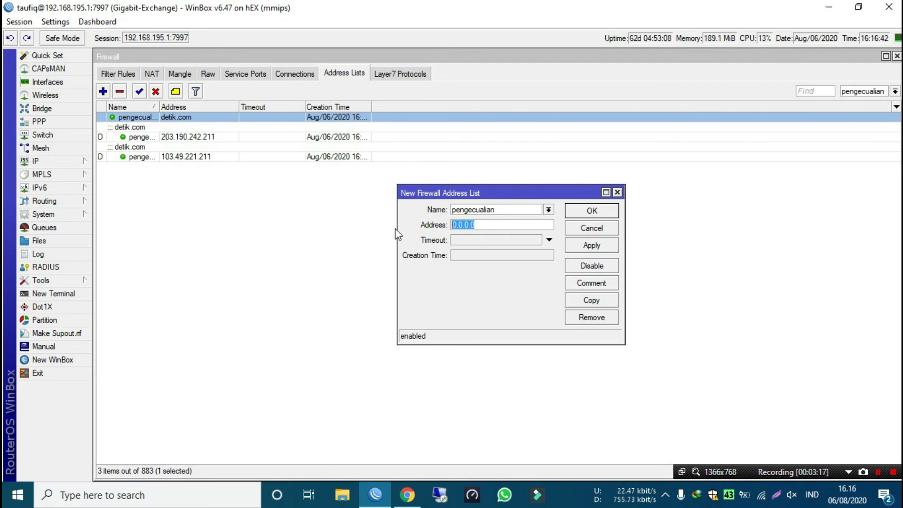
pyautogui.write('denger')
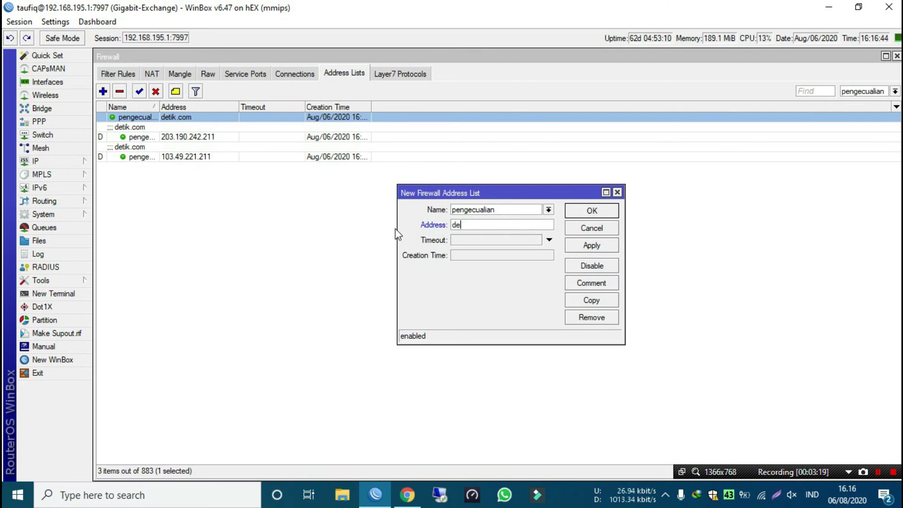
pyautogui.write('in')
pyautogui.click(609, 245)
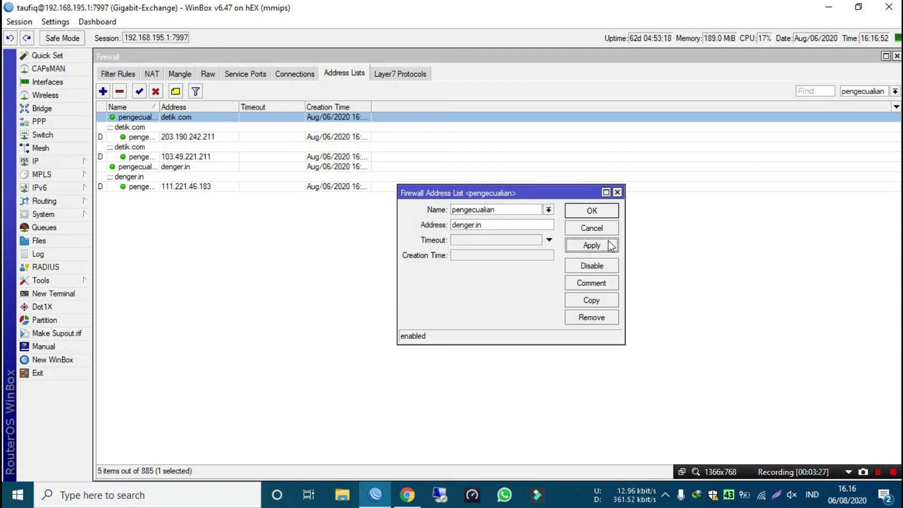
pyautogui.click(607, 211)
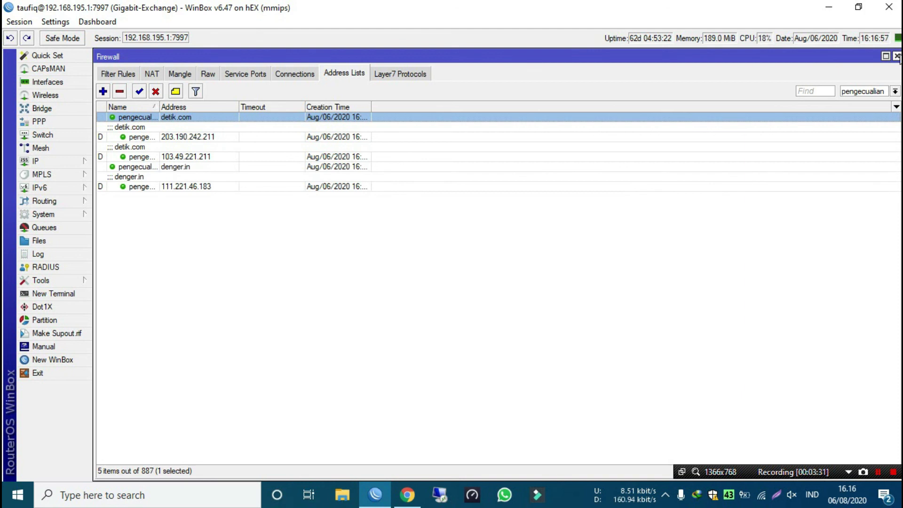
# Step: Close the firewall window and review the open mangle rule's action, extra, advanced and general settings
pyautogui.click(897, 56)
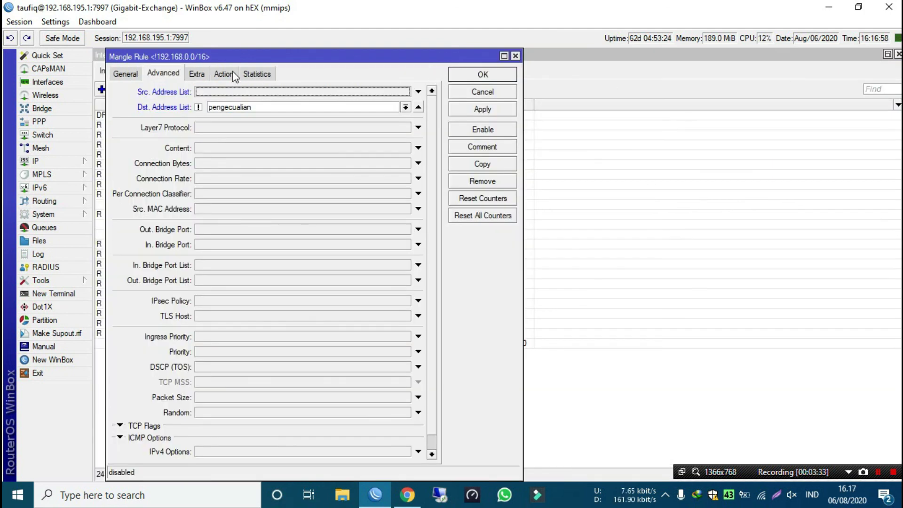
pyautogui.click(232, 71)
pyautogui.click(197, 74)
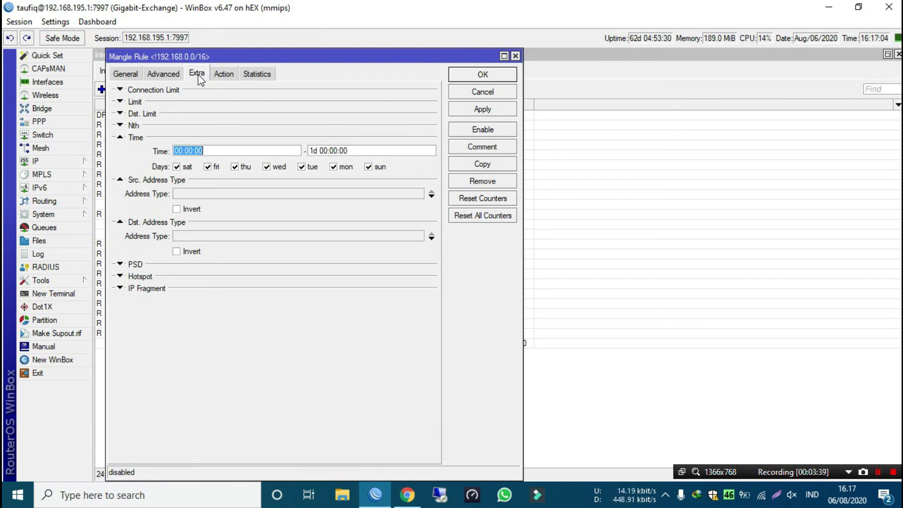
pyautogui.click(163, 73)
pyautogui.click(125, 74)
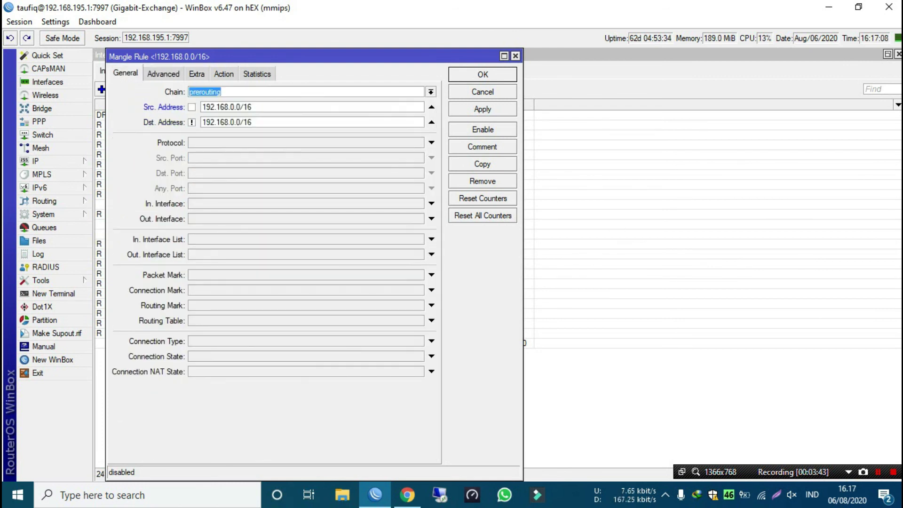